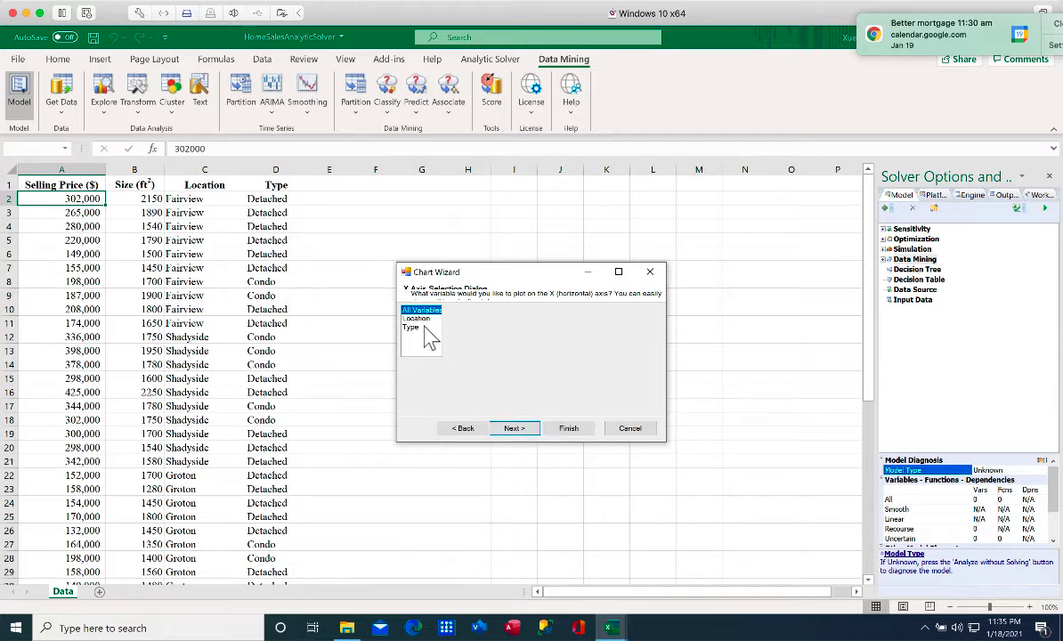
Finish the box-whisker chart with Location on the X axis and no panel variable.
click(422, 320)
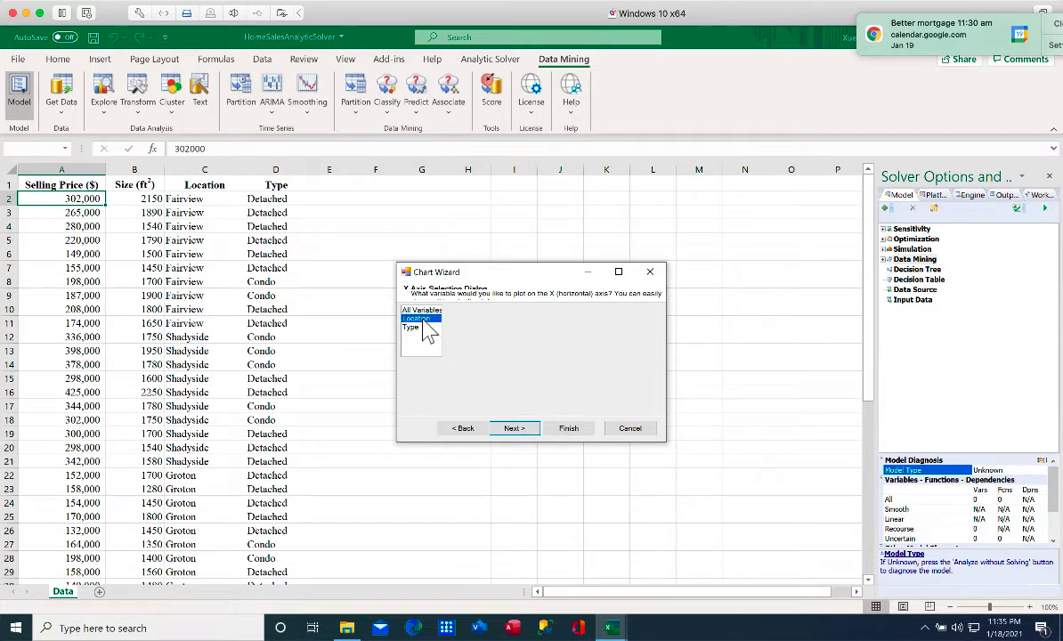
click(515, 431)
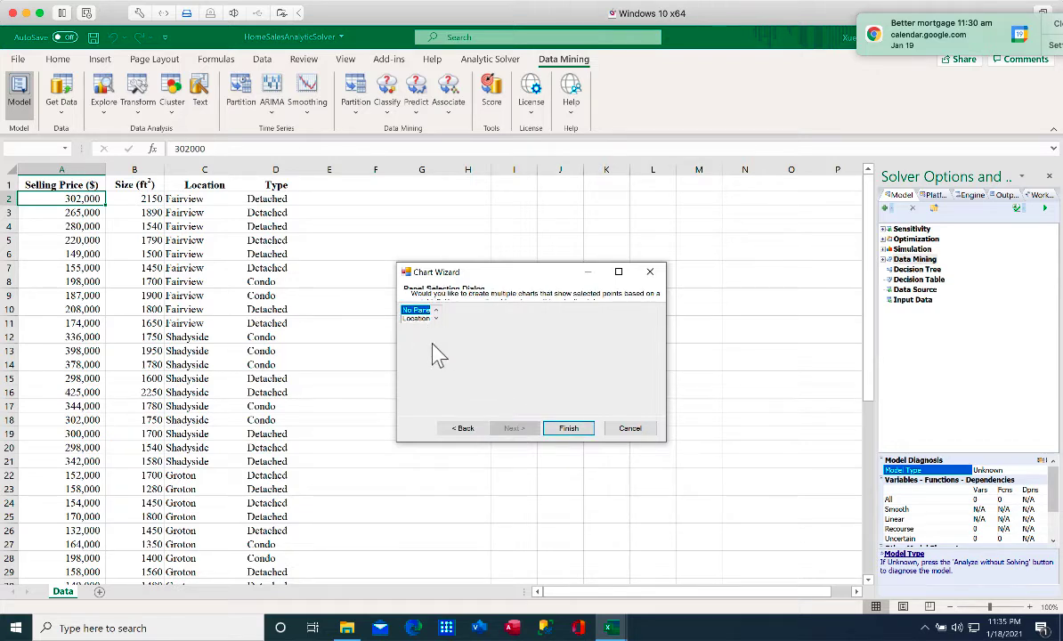
click(575, 431)
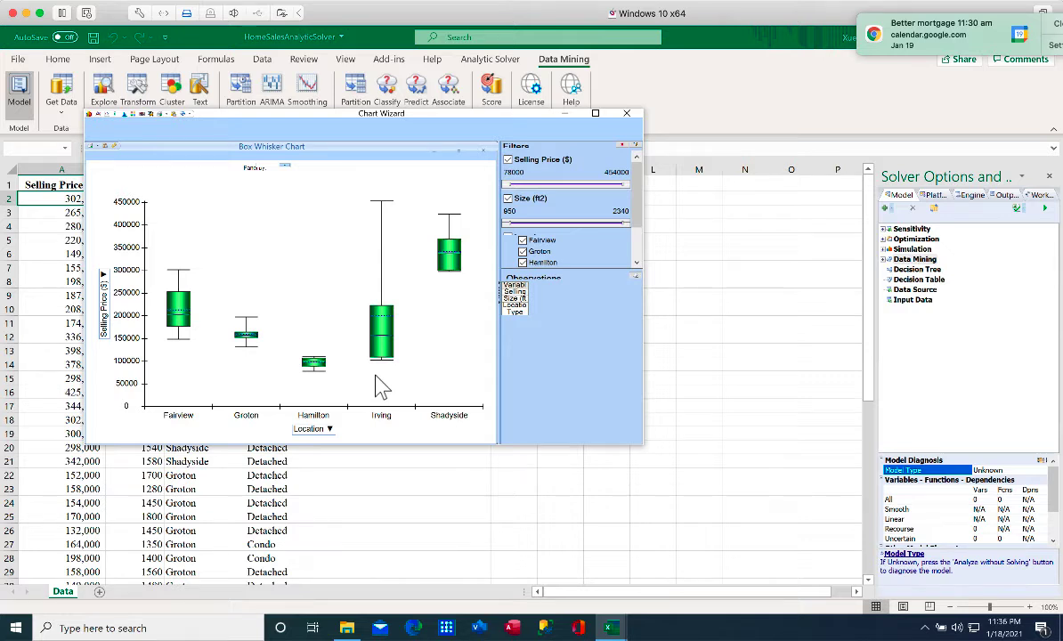
Switch the box-whisker chart's X axis to Type and its Y axis to Size (ft2).
click(331, 430)
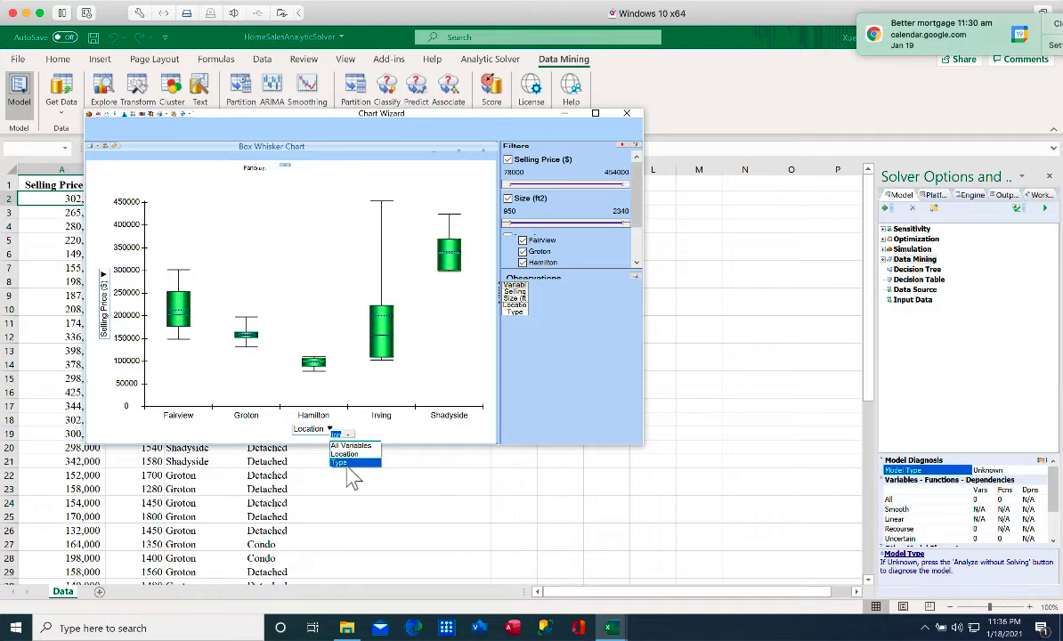
click(342, 462)
click(106, 276)
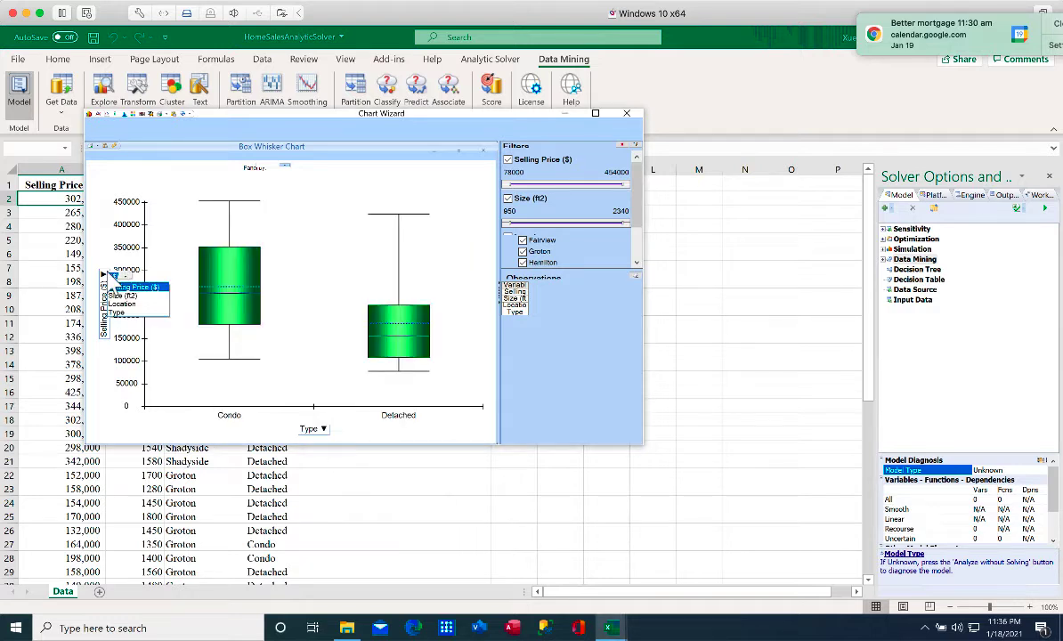
click(116, 295)
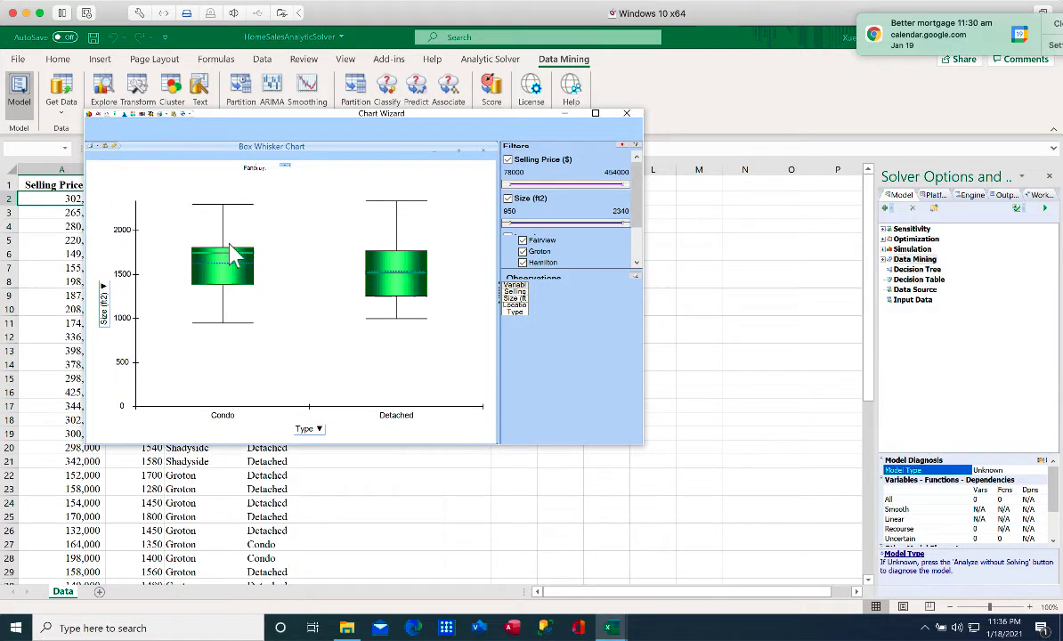
Split the box-whisker chart into separate panels by Location and put the chart window away.
click(284, 170)
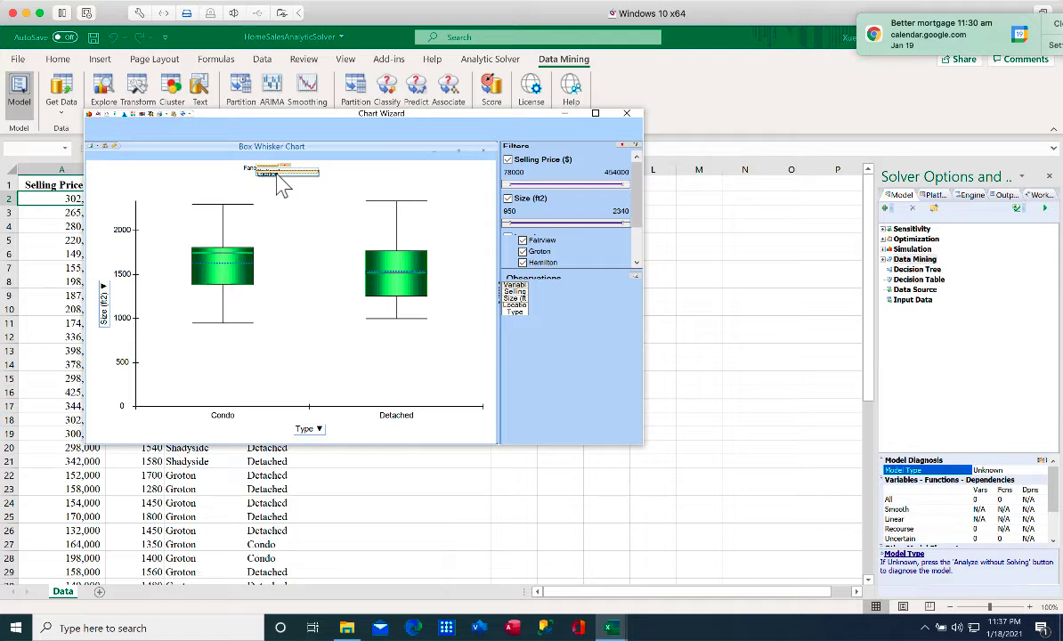
click(273, 173)
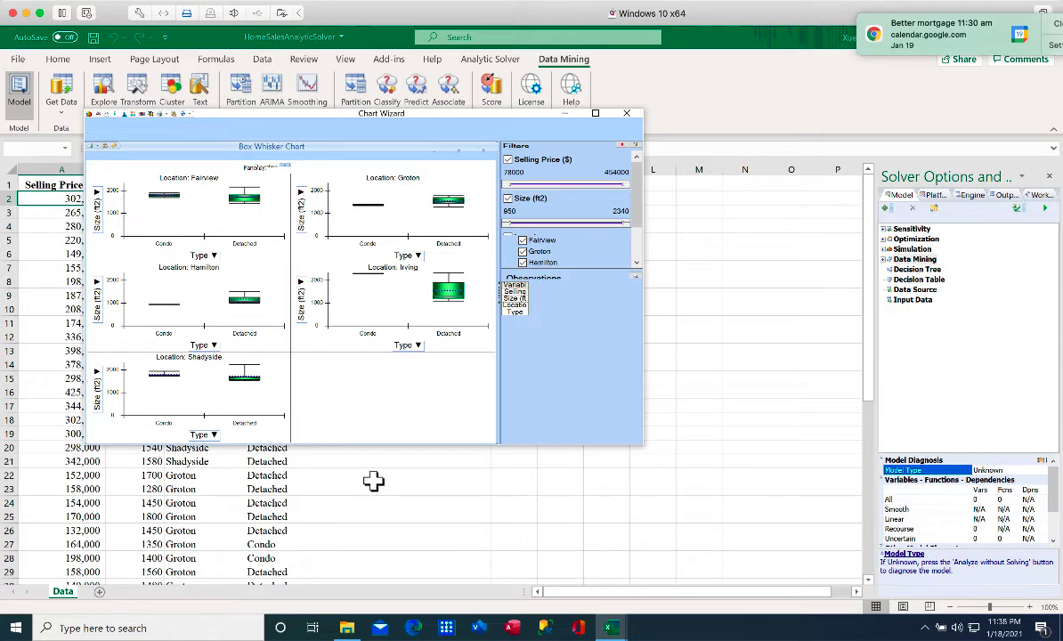
click(373, 481)
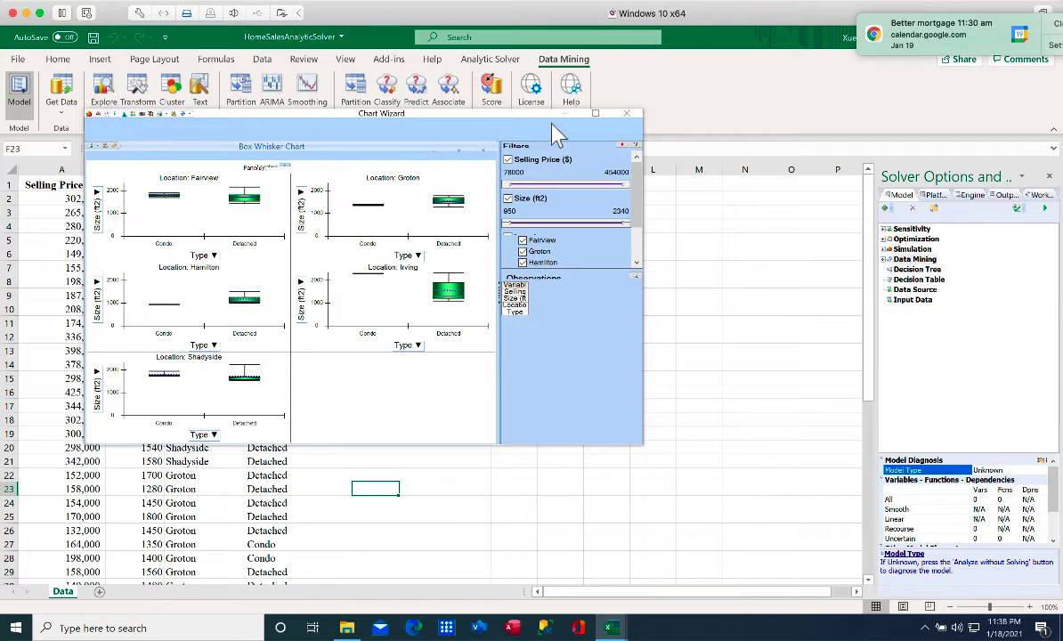
click(627, 113)
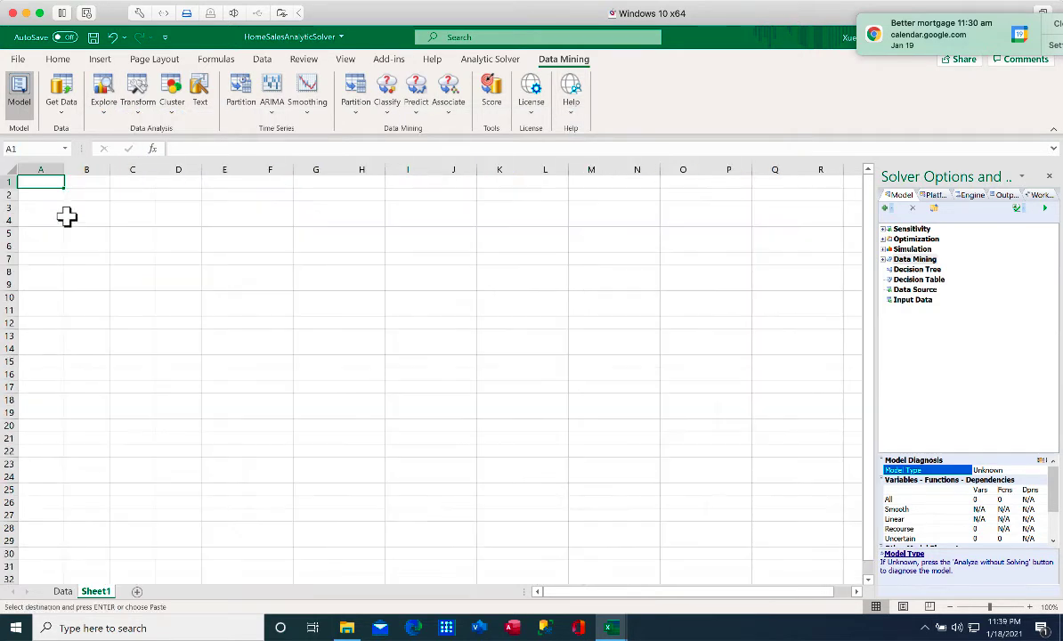
Paste the ten detached and condo Fairview selling prices into A1:A10 of Sheet1 and sort them from smallest to largest.
text(302,000 265,000 280,000 220,000 149,000 155,000 198,000 187,000 208,000 174,000)
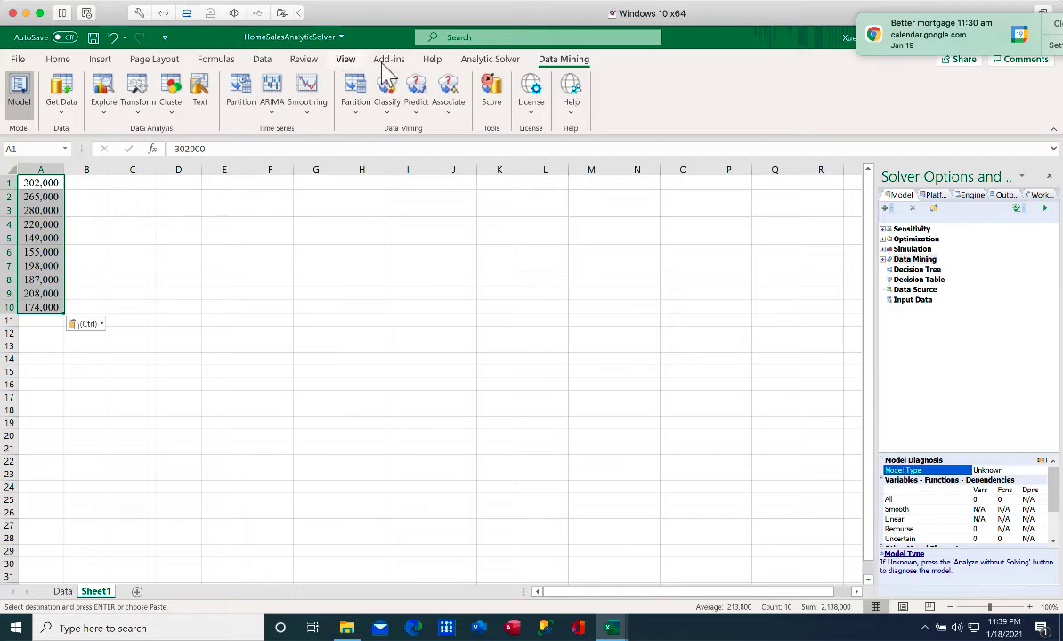
click(262, 61)
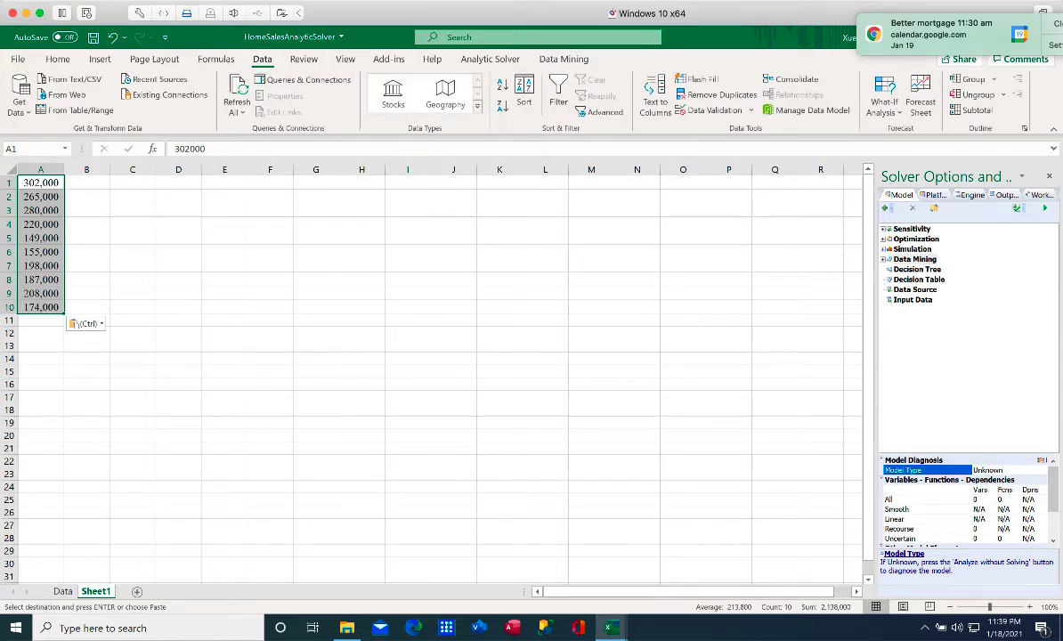
click(525, 96)
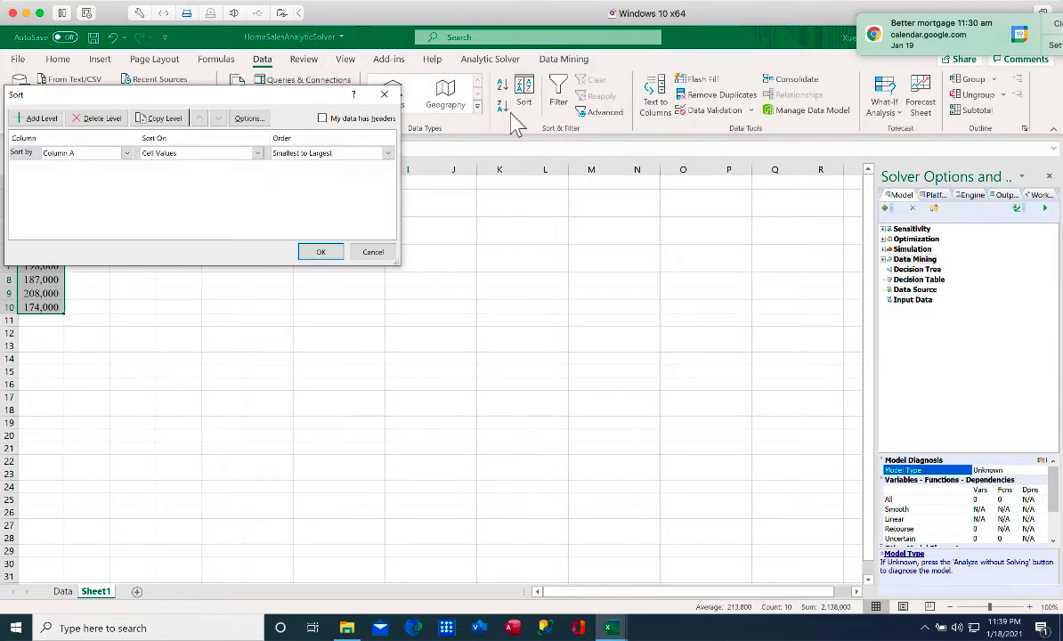
click(316, 251)
click(129, 306)
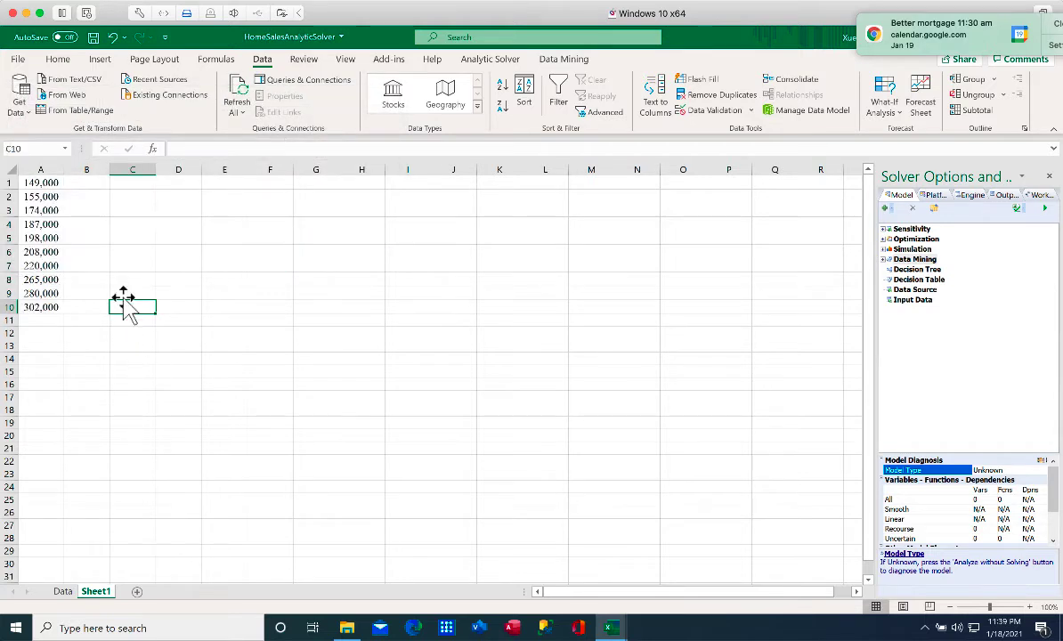
Calculate the midpoint of the two middle prices in cell B5 with the formula =(A5+A6)/2.
drag(38, 182, 40, 252)
click(41, 236)
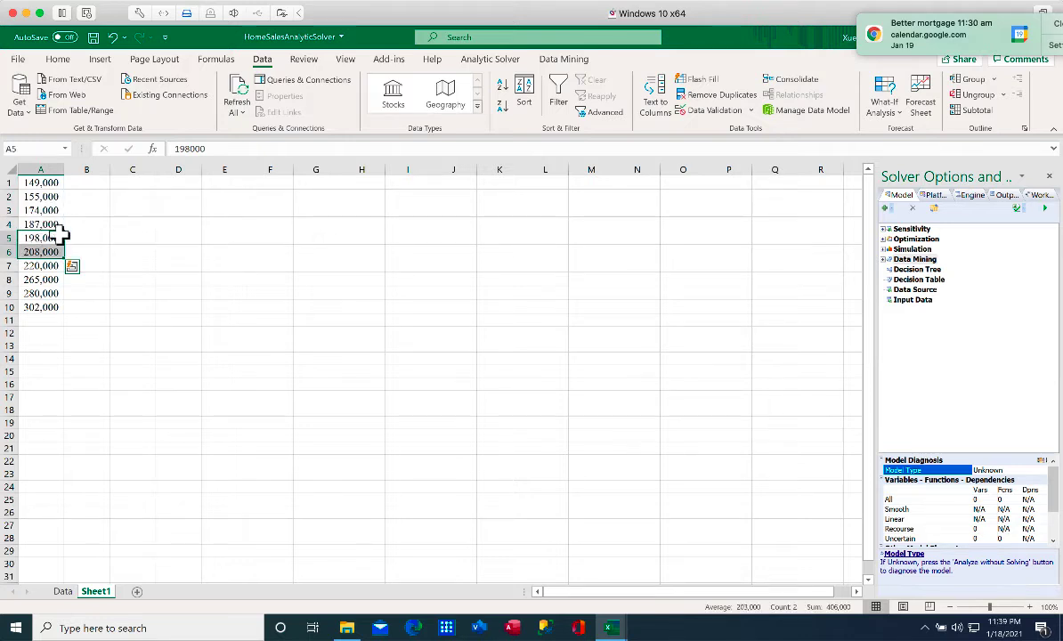
click(78, 233)
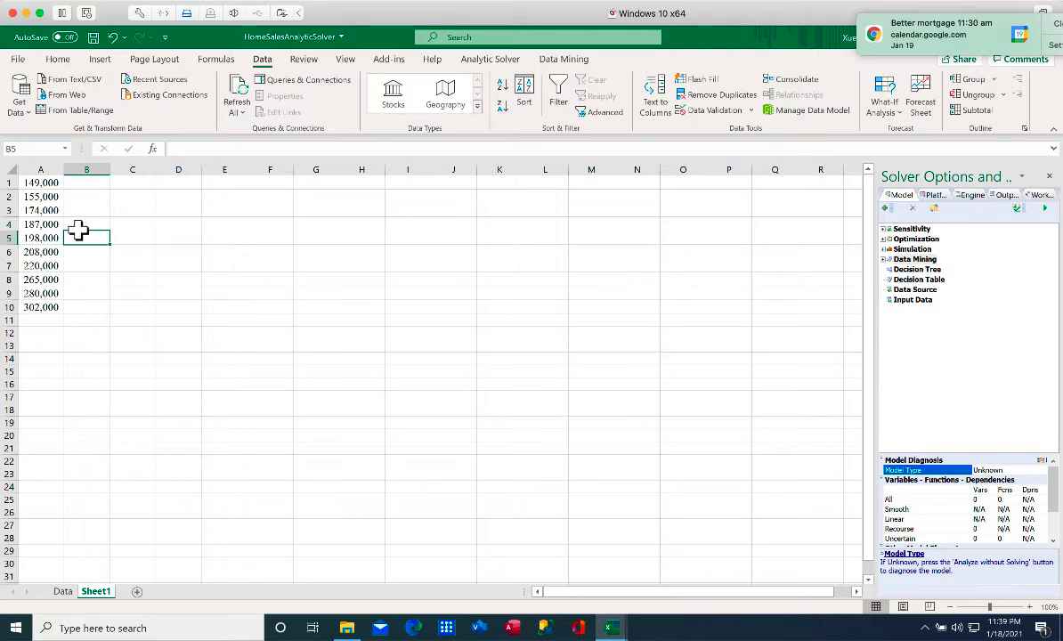
text(=()
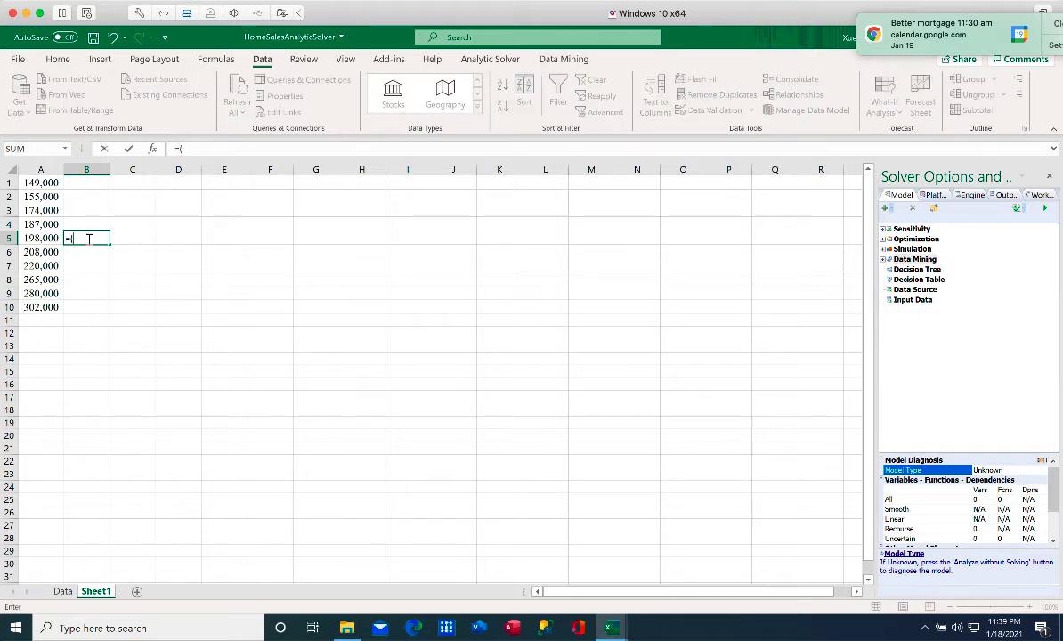
click(32, 233)
text(+)
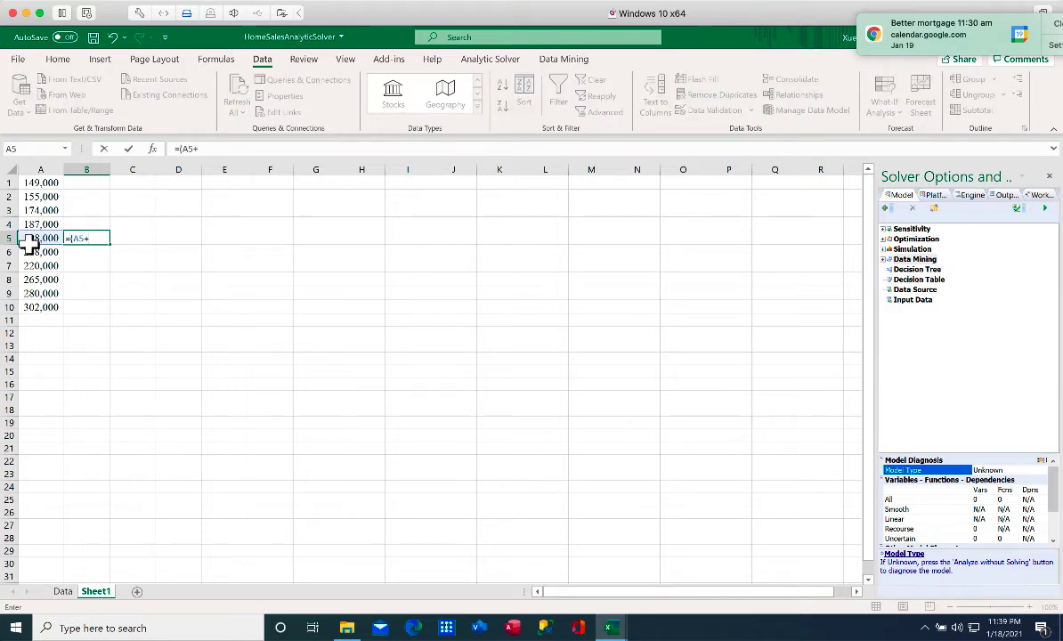
click(30, 245)
text()/2)
key(Return)
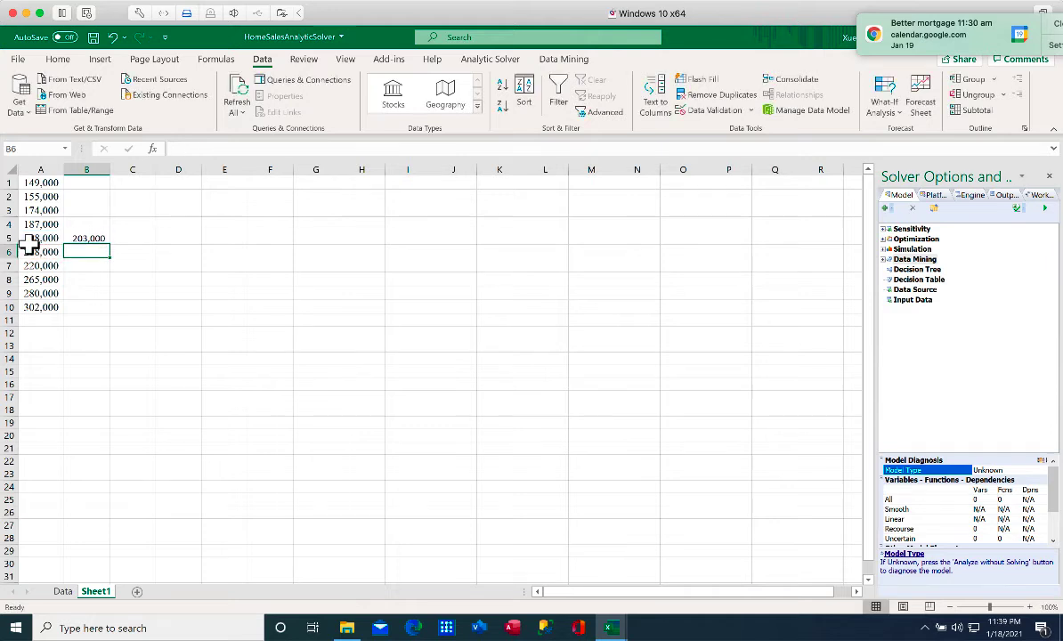
Calculate the median of A1:A10 in cell C5 with the MEDIAN function and check the same range's average.
click(129, 233)
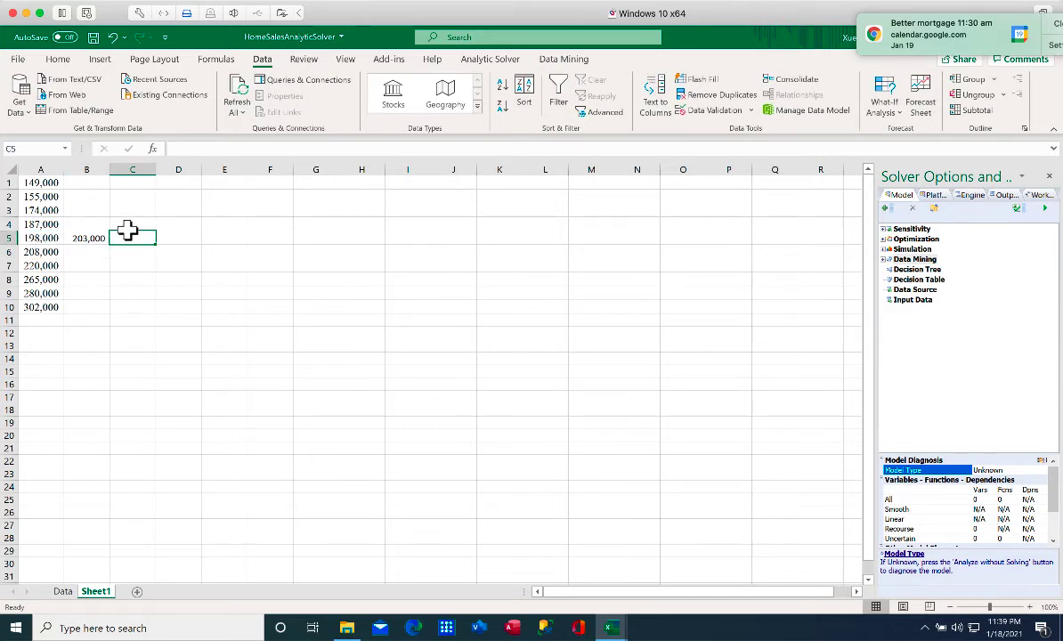
text(=medi)
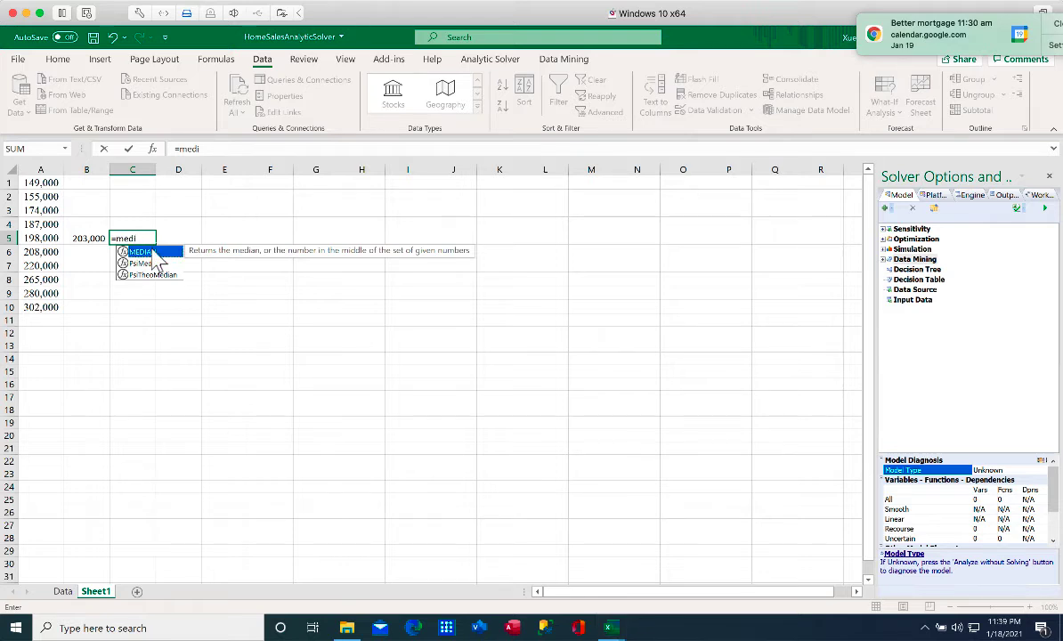
key(Tab)
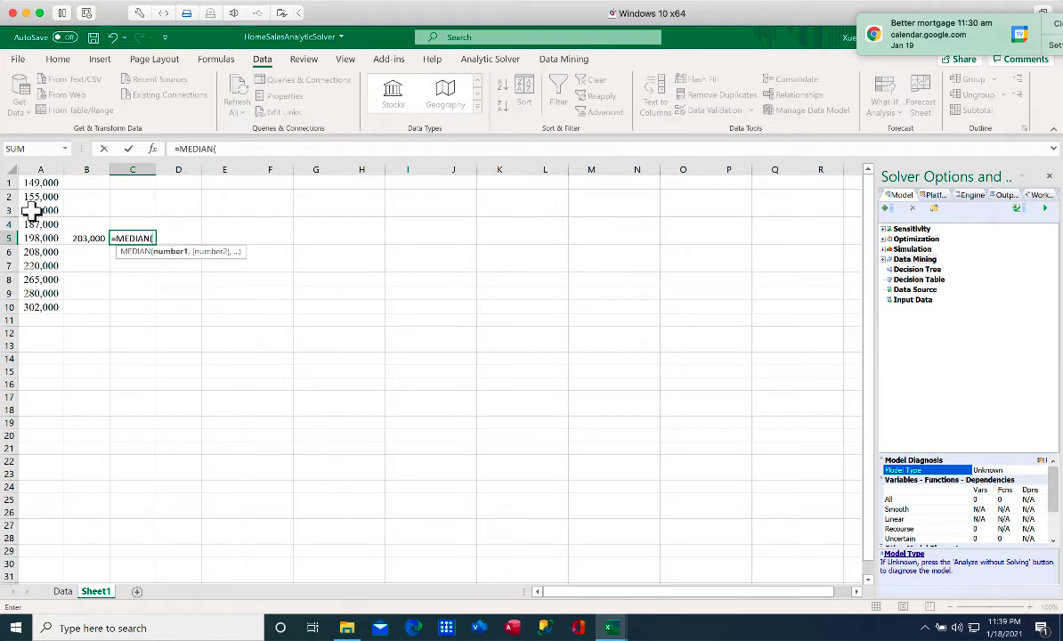
drag(37, 183, 45, 301)
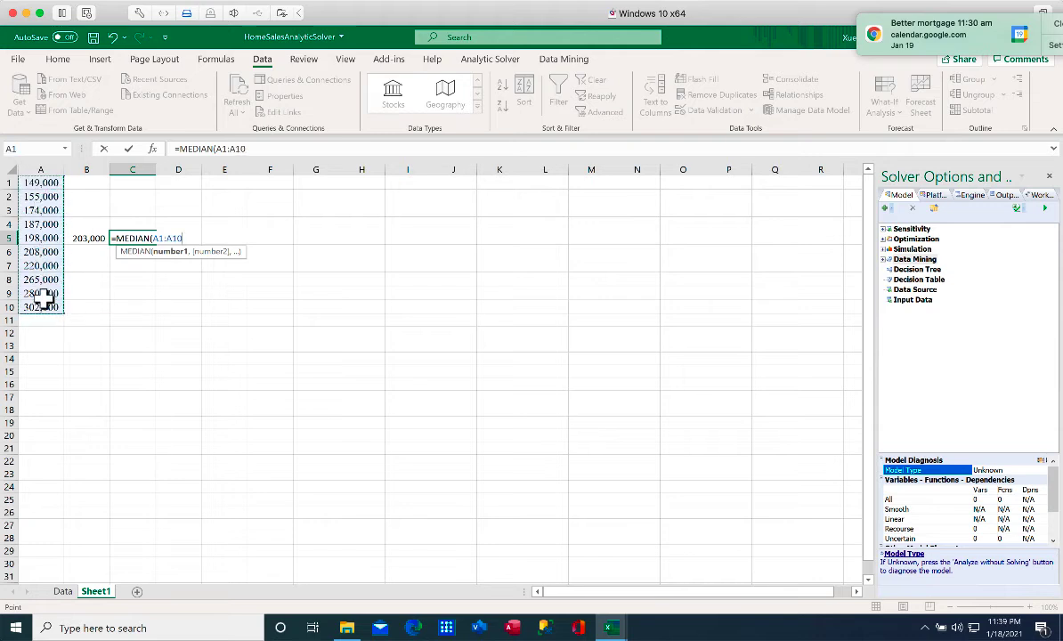
key(Return)
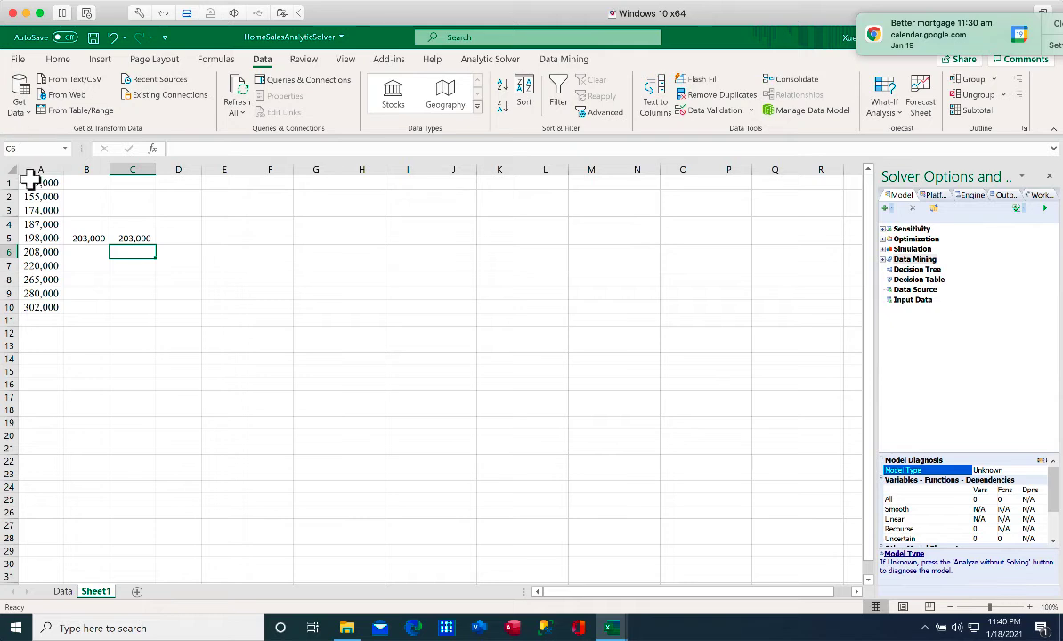
drag(31, 183, 40, 307)
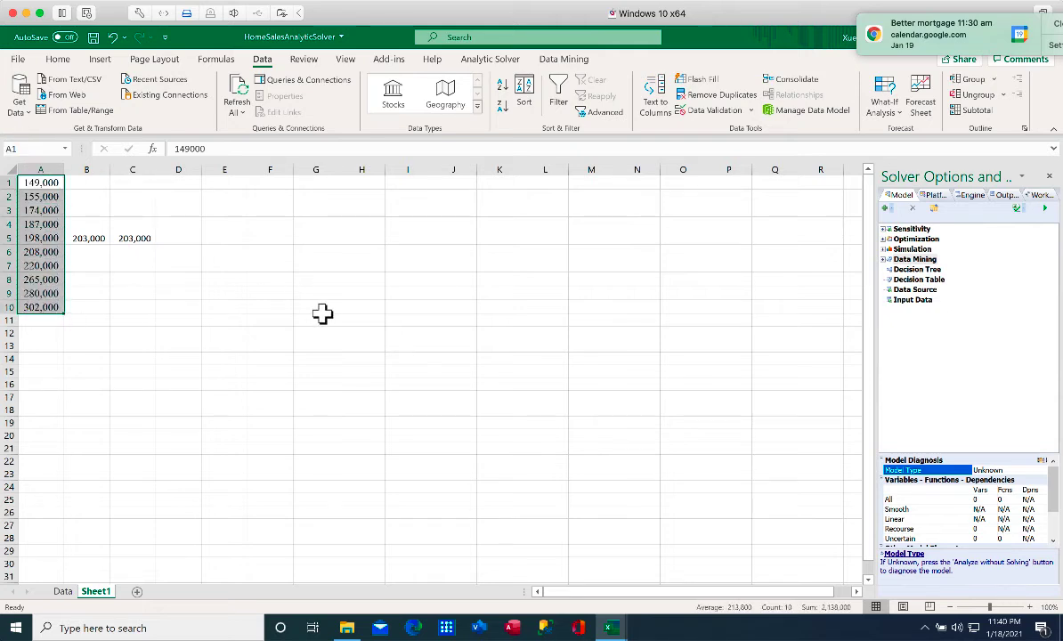
click(227, 330)
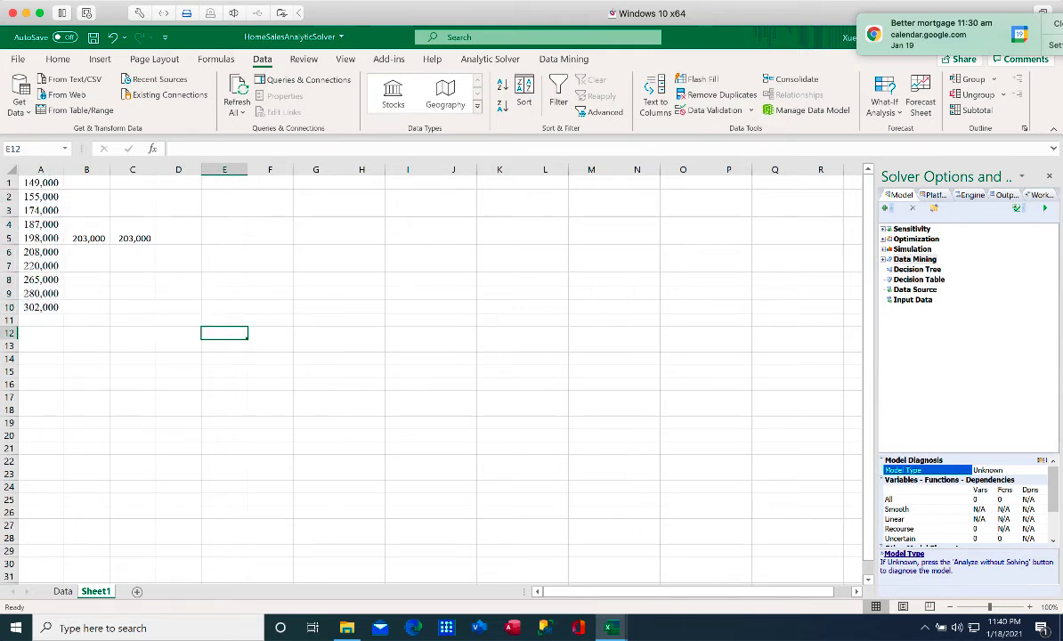
Bring the box-whisker chart window back and remove its Location panel split, leaving one chart of Size (ft2) by Type.
mouse_move(611, 627)
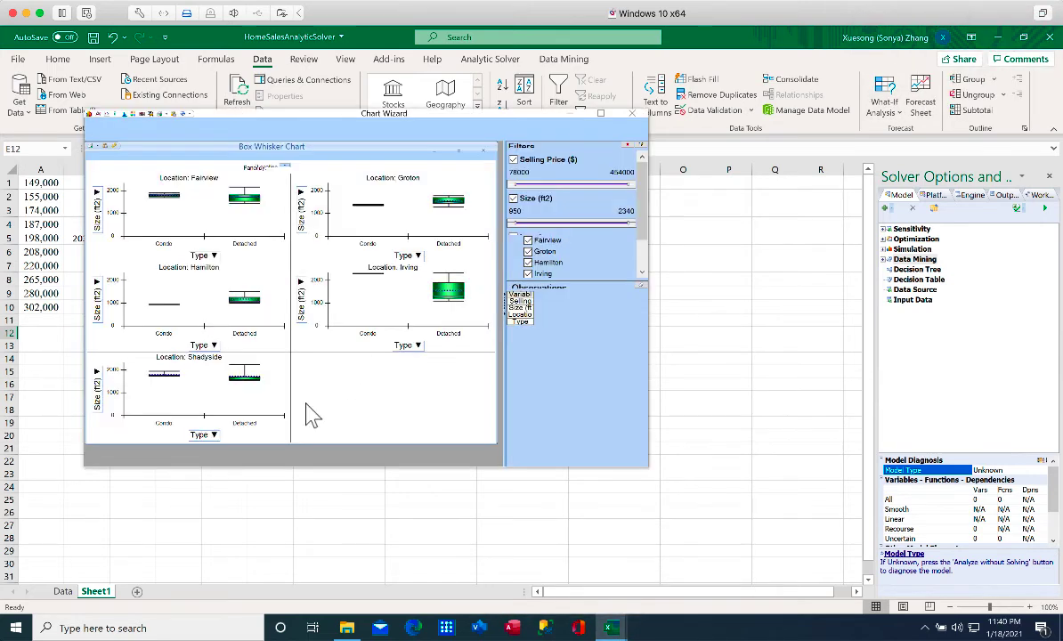
click(285, 167)
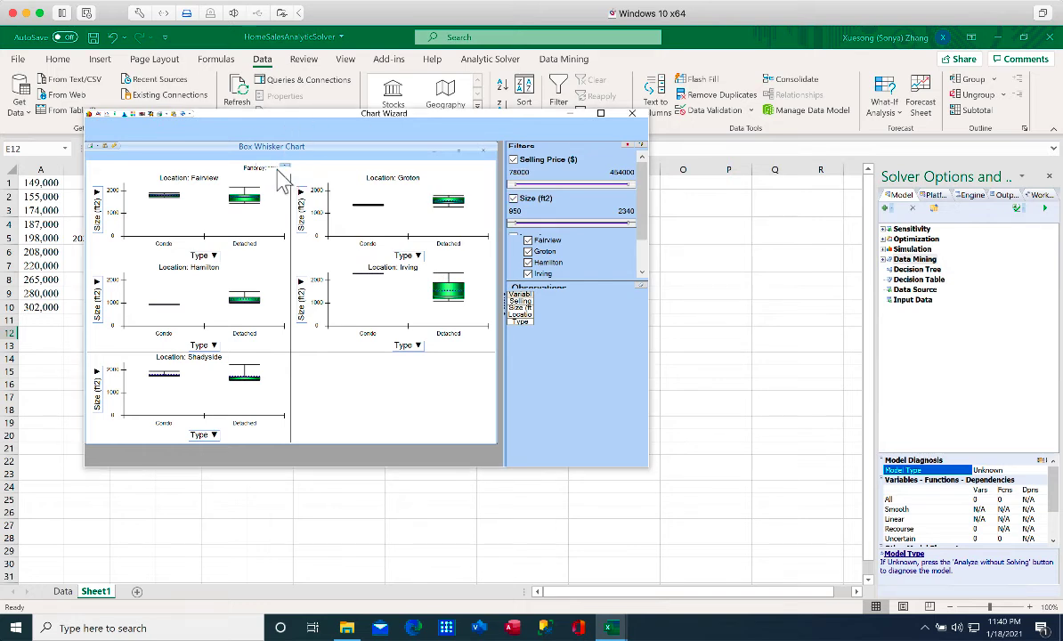
mouse_move(228, 278)
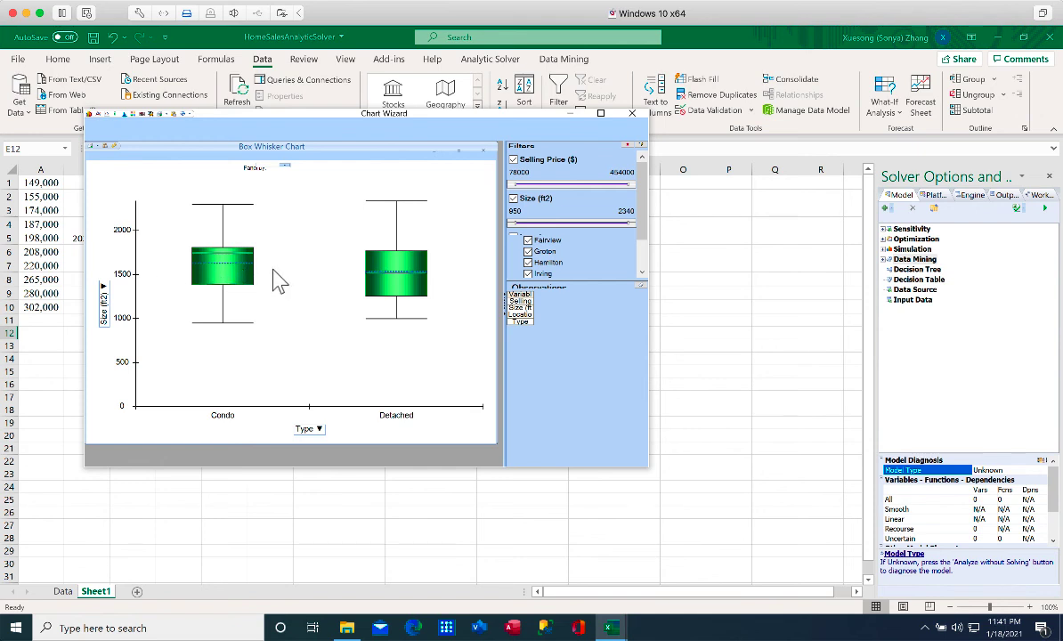
click(405, 545)
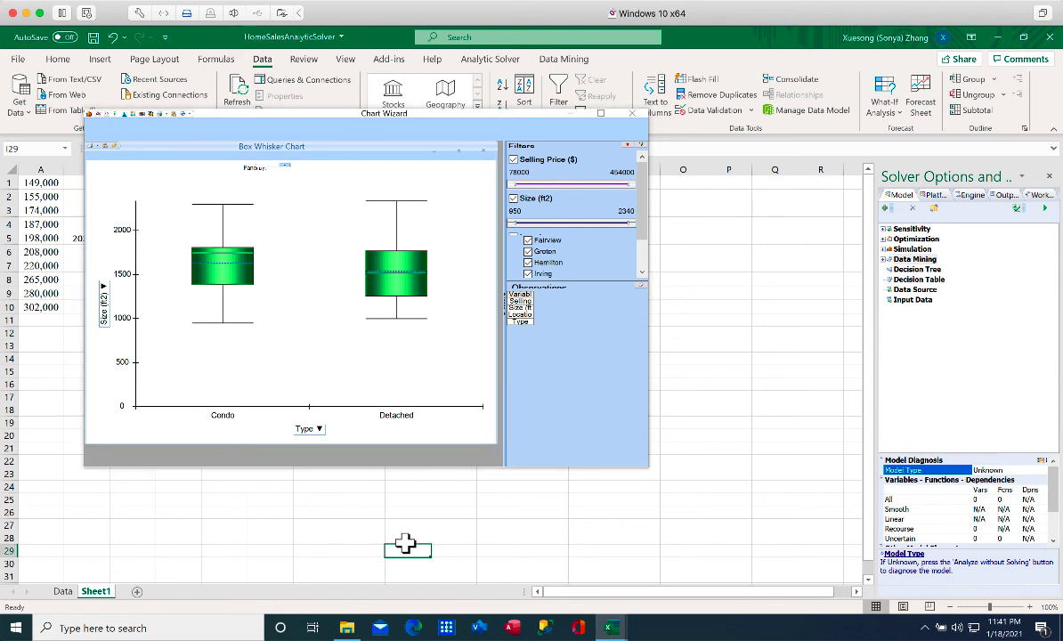